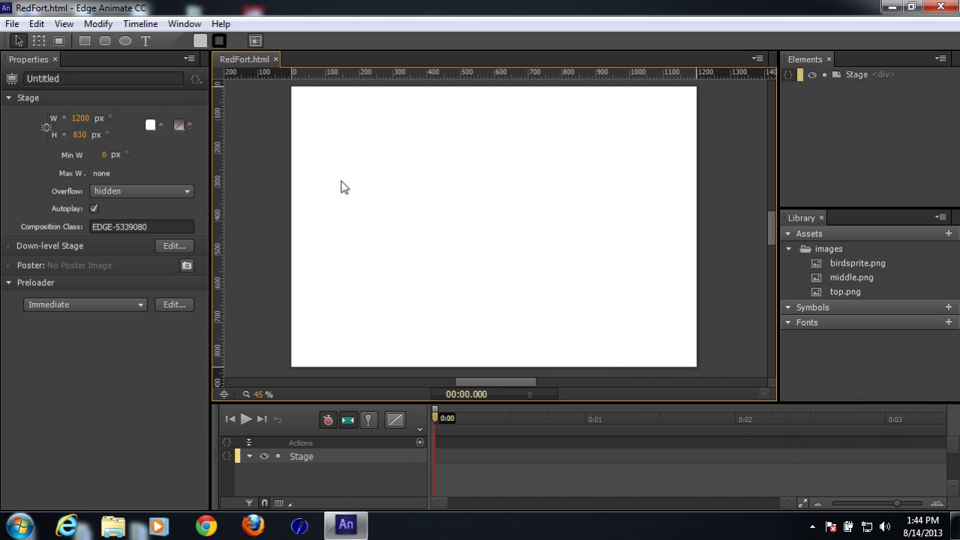
Step: Place top.png across the top of the stage, then drop middle.png onto the stage below it
drag(845, 291, 596, 210)
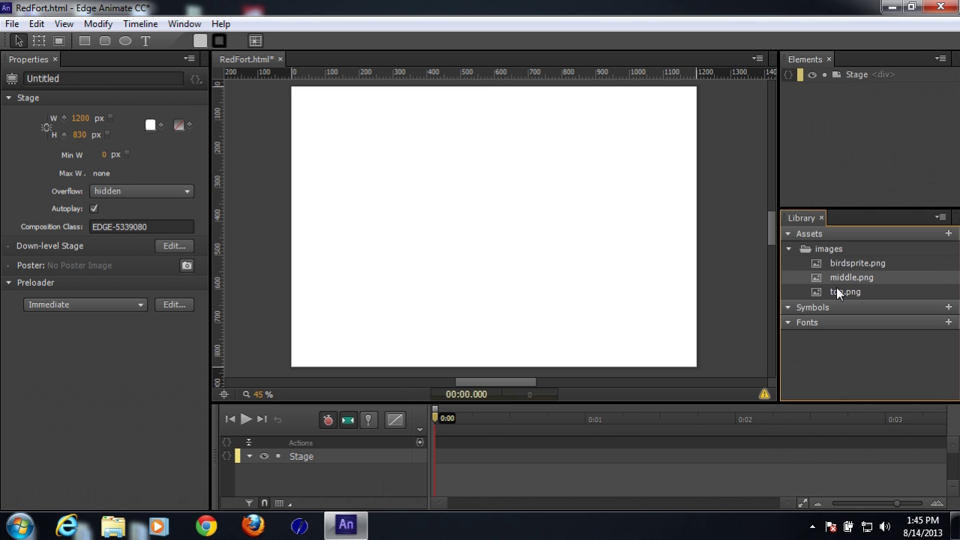
drag(844, 291, 416, 187)
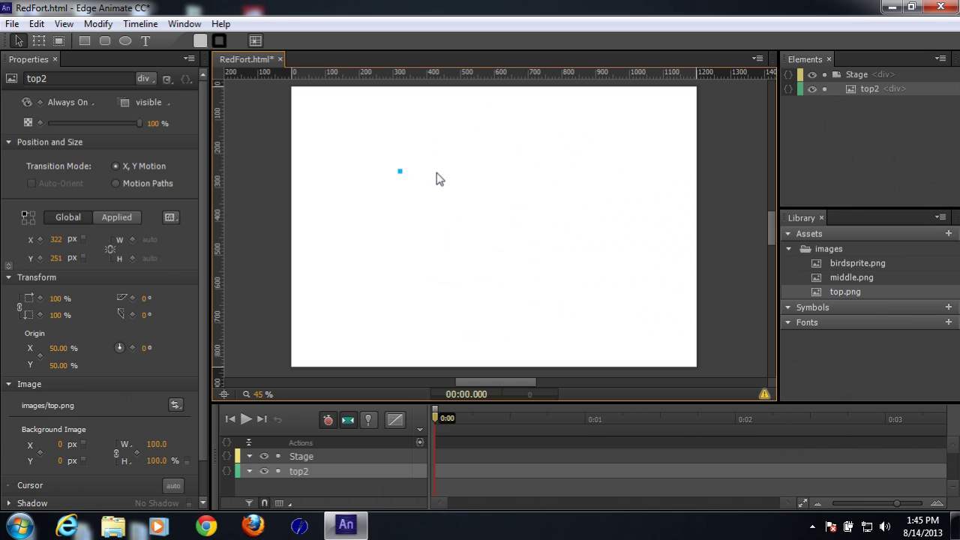
mouse_move(348, 155)
mouse_down()
mouse_move(328, 162)
mouse_move(339, 170)
mouse_move(339, 150)
mouse_up()
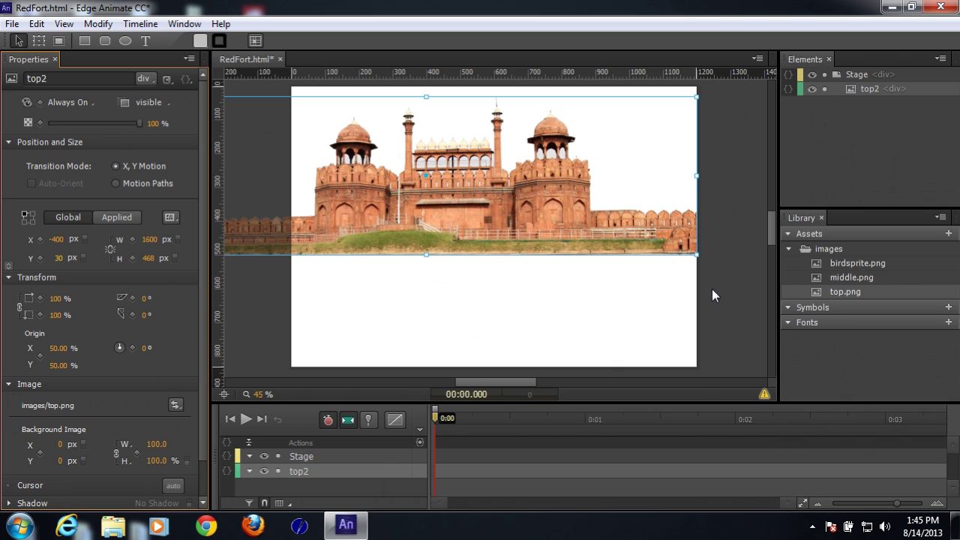
drag(843, 274, 354, 277)
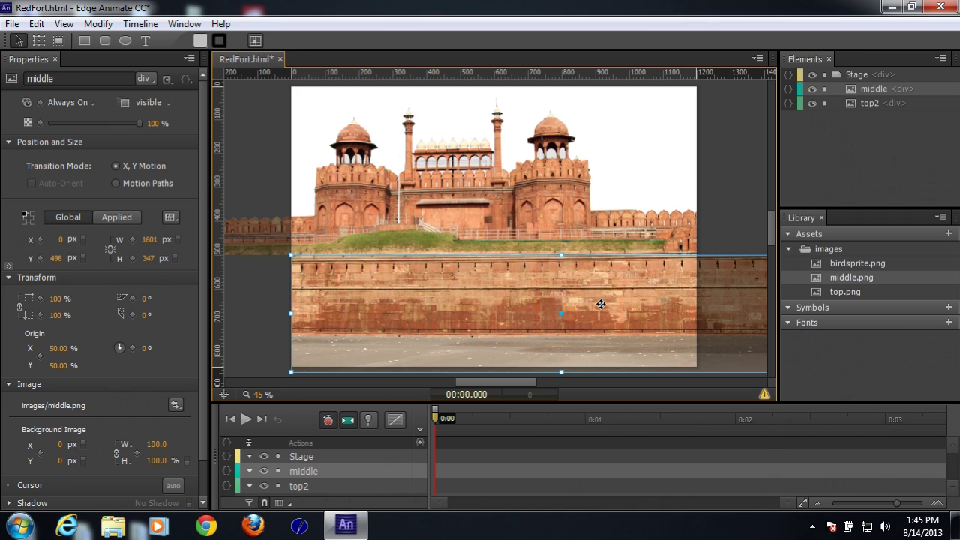
Step: Pin the playhead, move it to 0:05, and set the wall image's X to -400 px
click(435, 420)
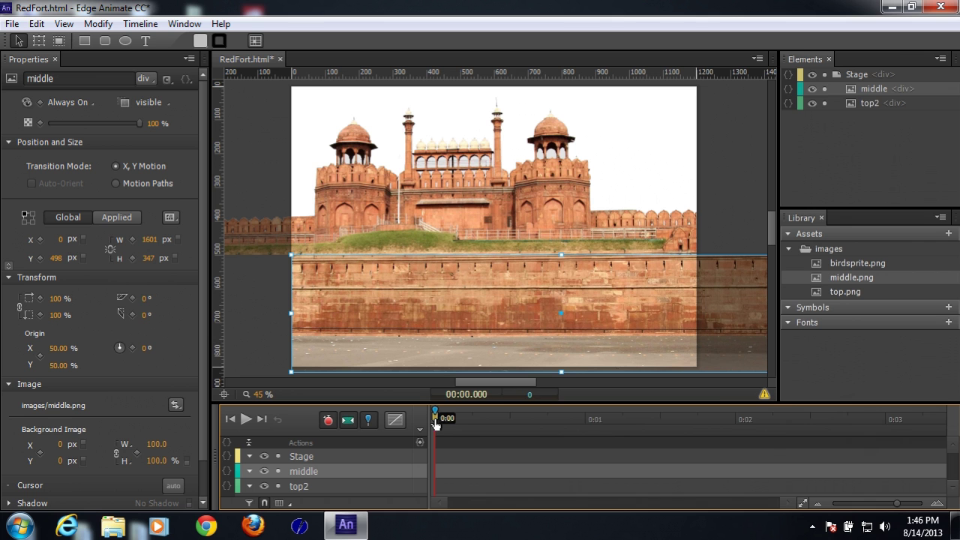
mouse_move(435, 425)
mouse_down()
mouse_move(857, 427)
mouse_move(956, 443)
mouse_move(814, 444)
mouse_up()
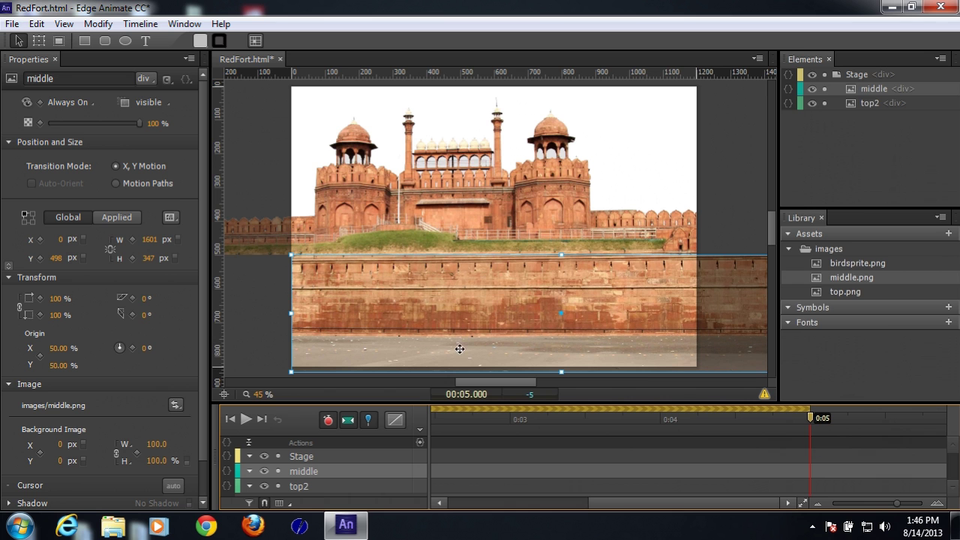
mouse_move(508, 382)
mouse_down()
mouse_move(529, 381)
mouse_move(510, 387)
mouse_up()
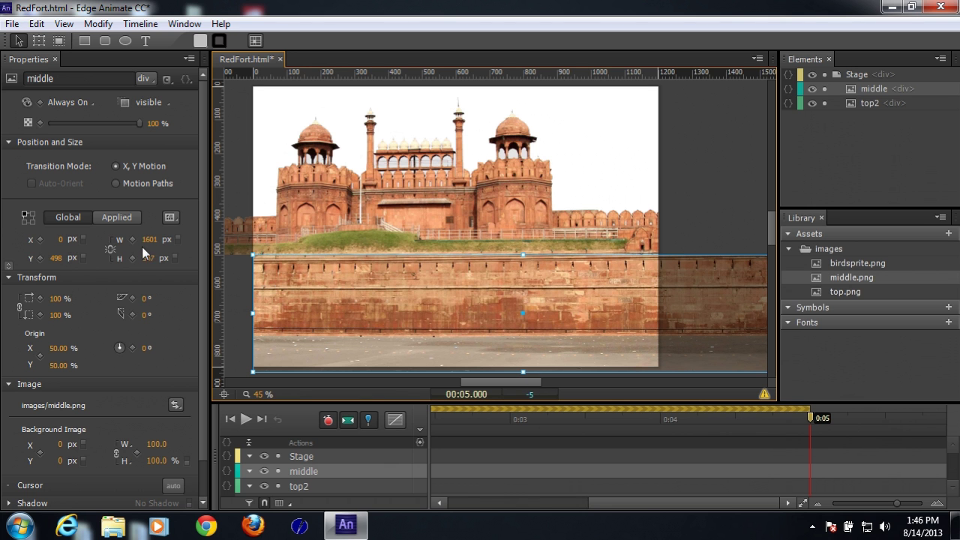
click(60, 239)
text(-400)
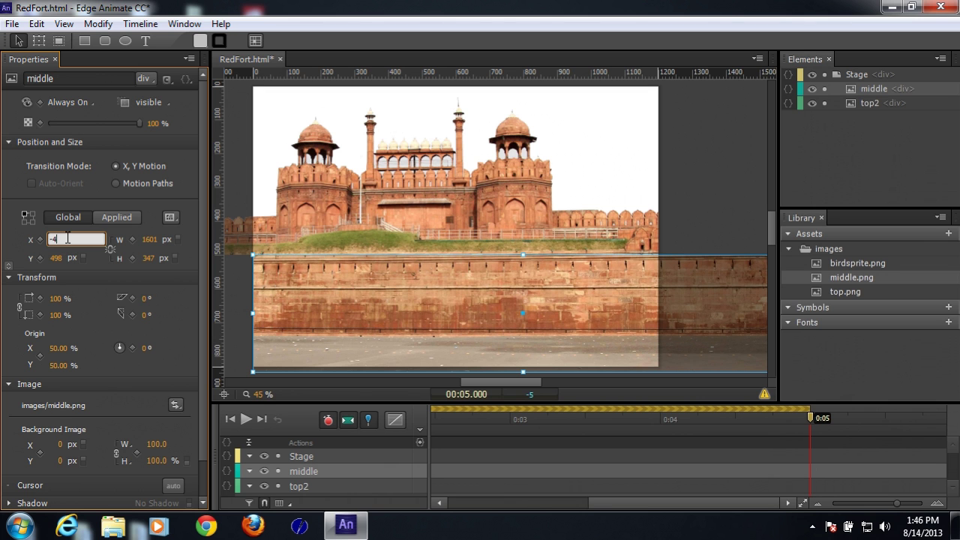
key(Return)
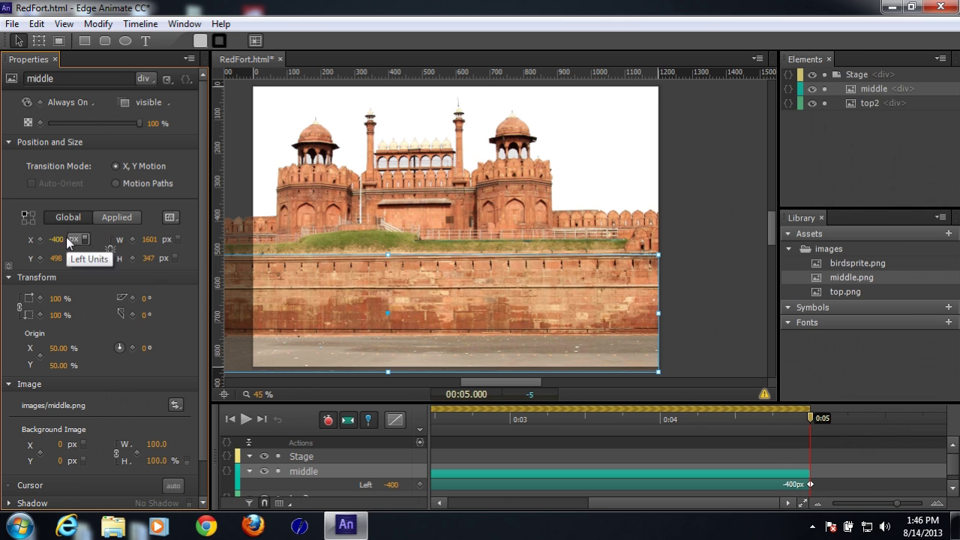
Step: Set the top2 fort image's X to 0 px at 0:05
click(368, 196)
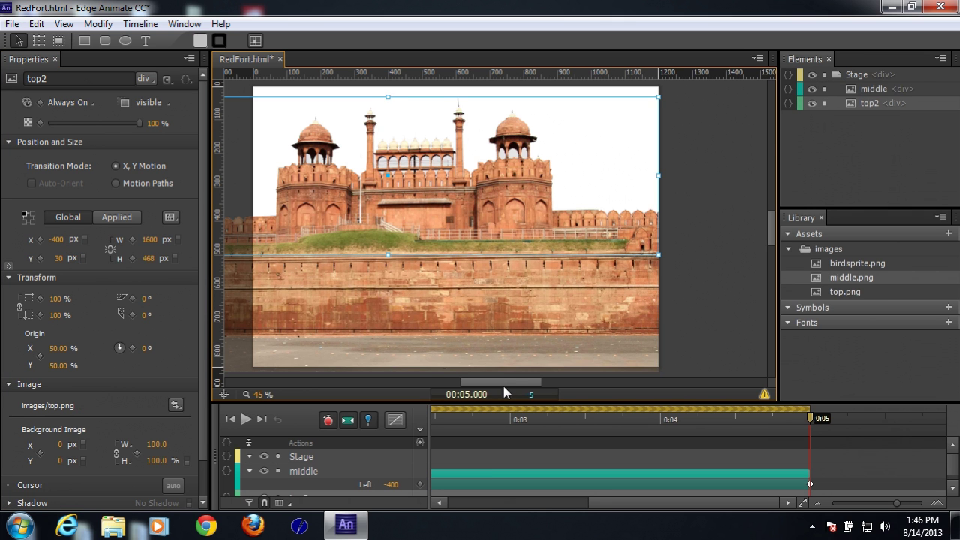
drag(505, 386, 485, 386)
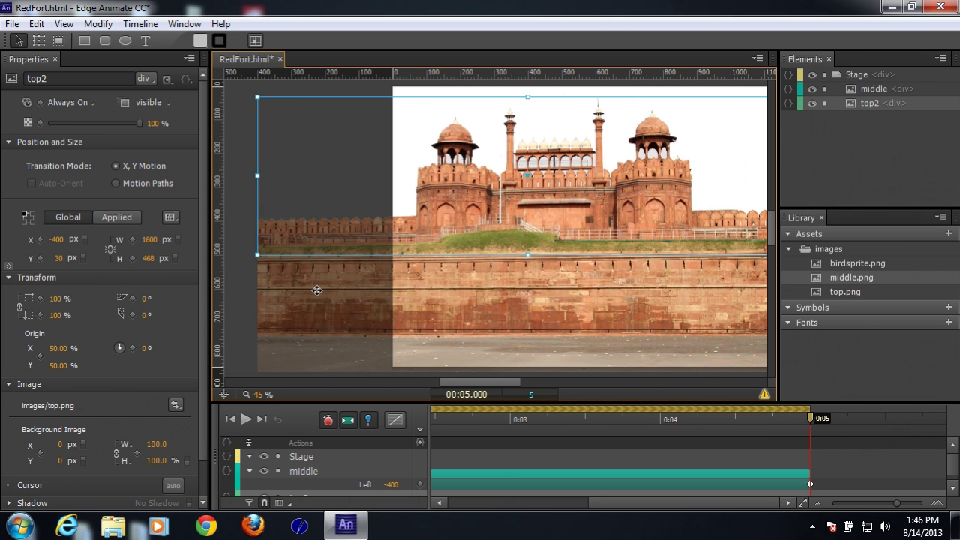
click(58, 239)
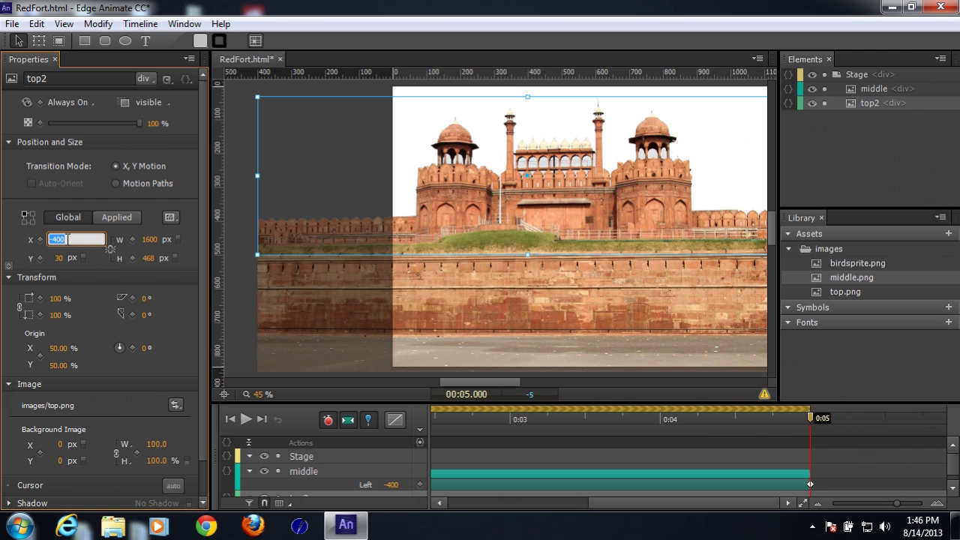
text(0)
key(Return)
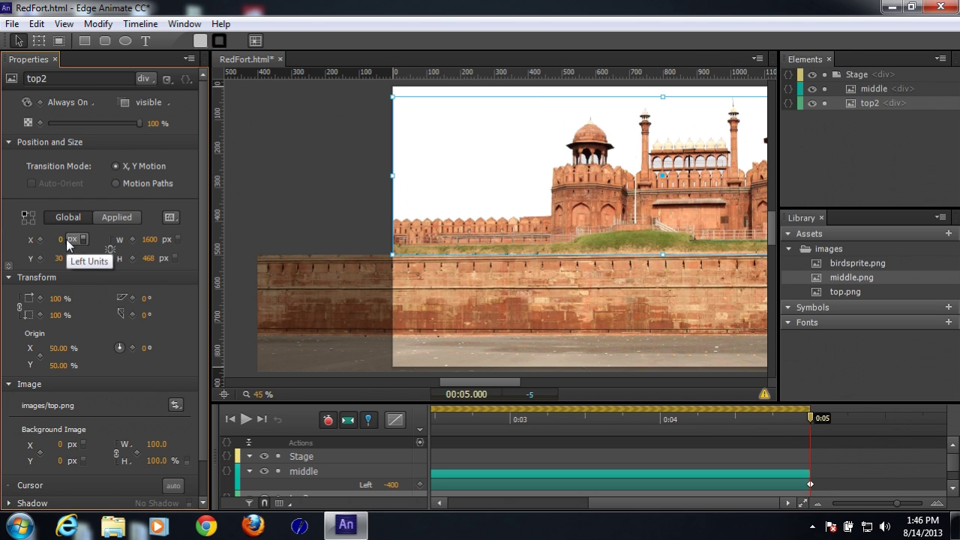
click(807, 418)
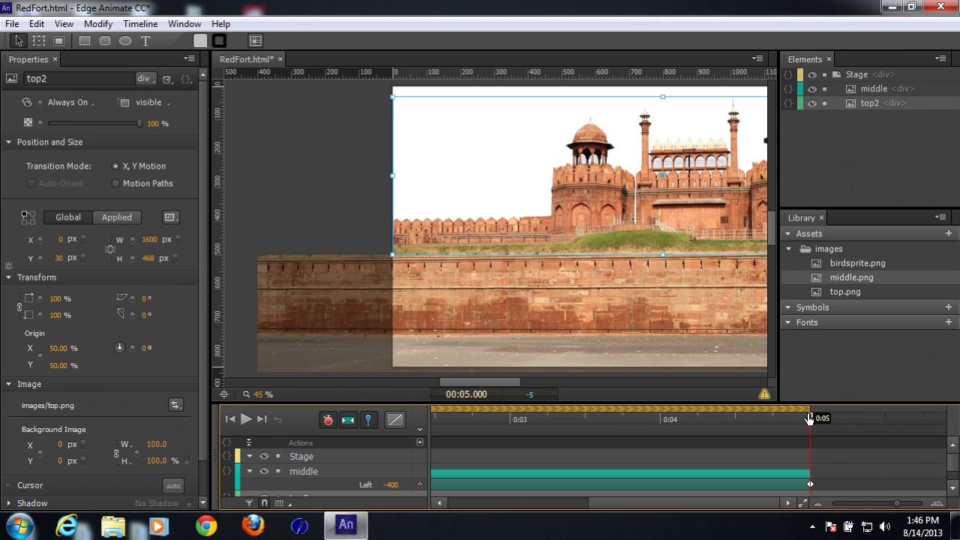
Step: Unpin the playhead, watch the sliding layers in Chrome, and switch back to Edge Animate
key(p)
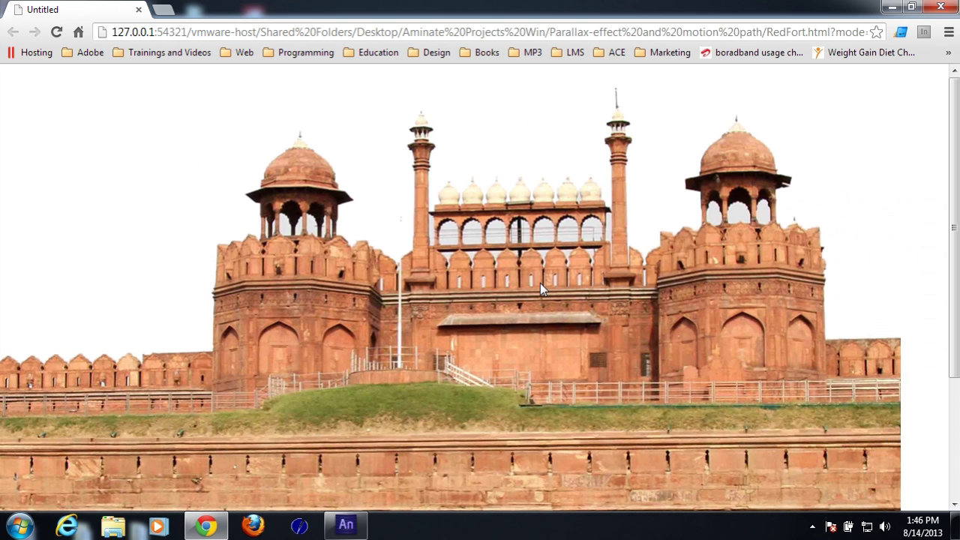
key(alt+Tab)
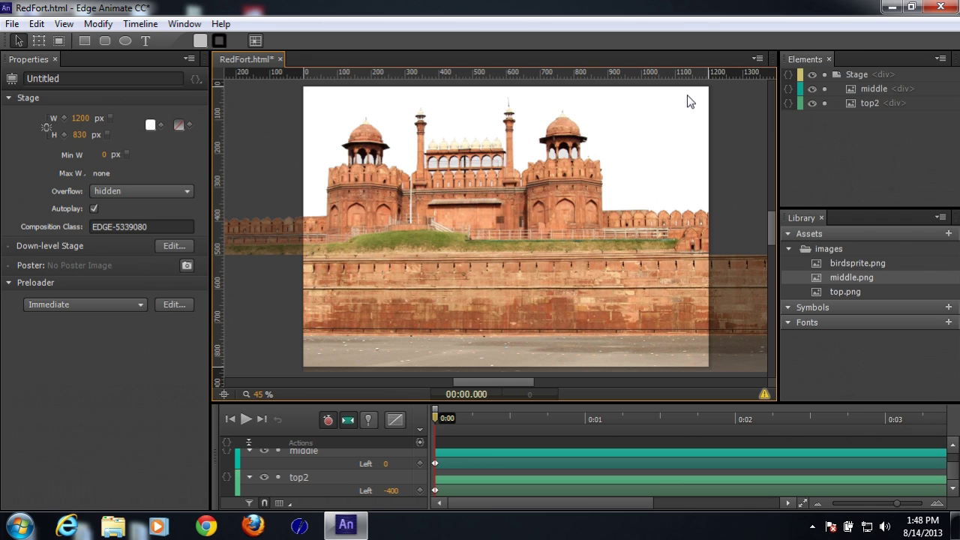
Step: Draw a 1200×453 rectangle across the top of the stage
click(85, 40)
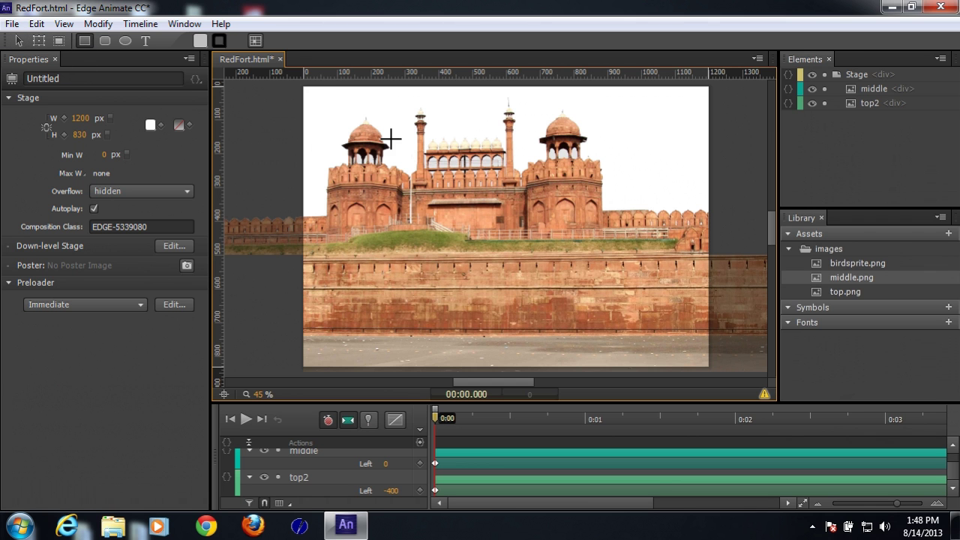
drag(302, 87, 711, 240)
key(v)
Step: Arrange the rectangle behind both fort images with Send to Back
right_click(661, 157)
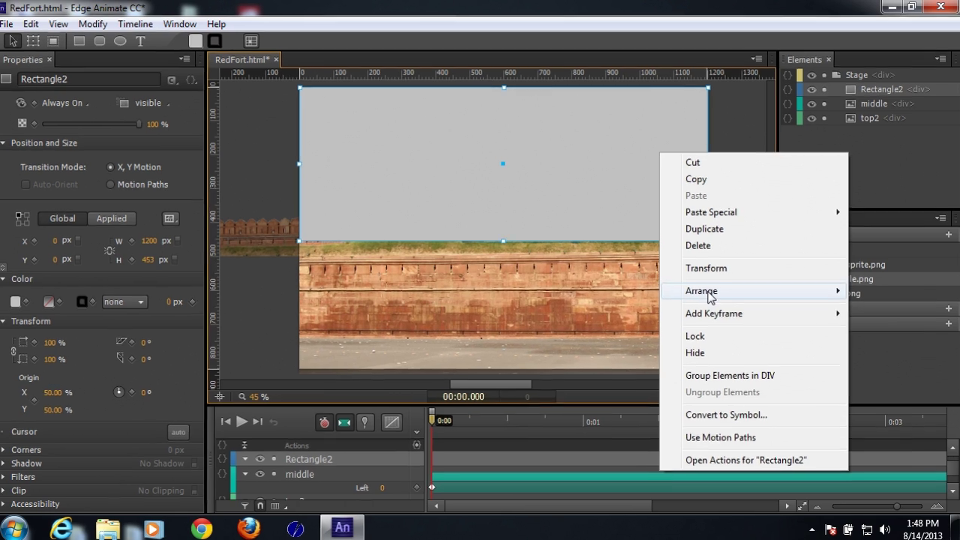
mouse_move(710, 297)
click(536, 63)
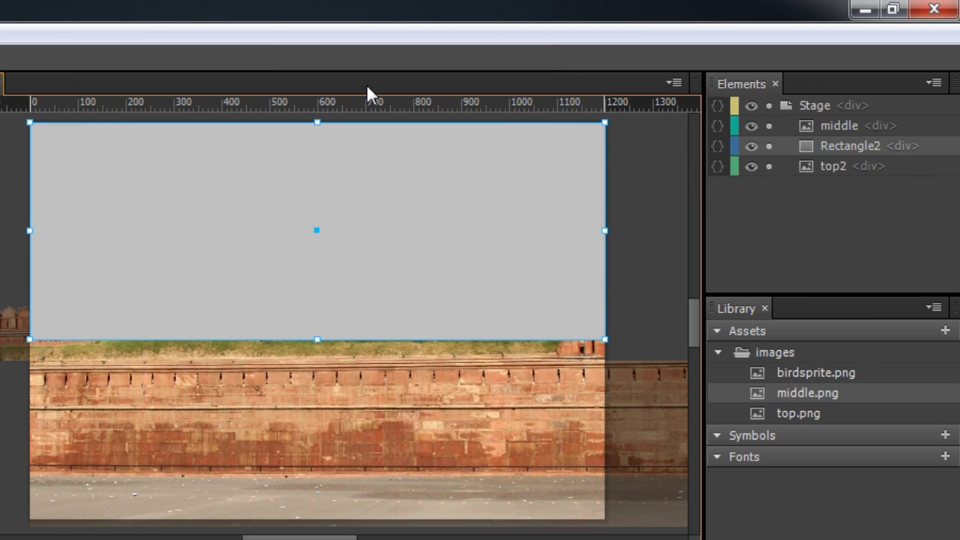
right_click(390, 196)
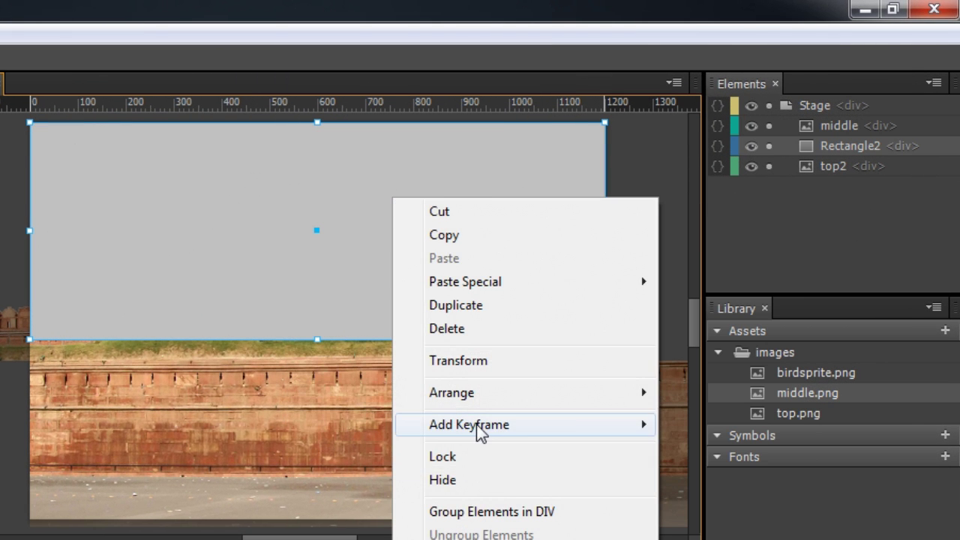
mouse_move(477, 403)
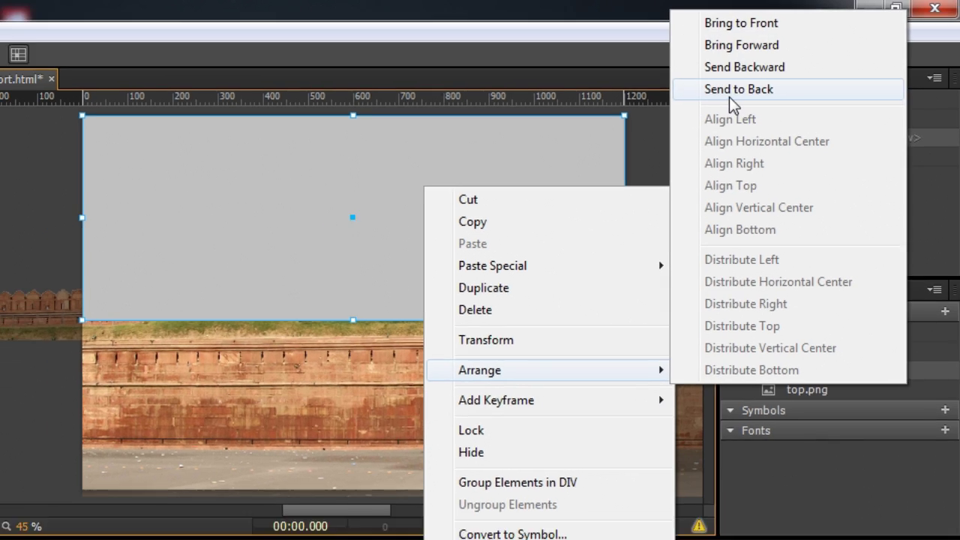
click(731, 95)
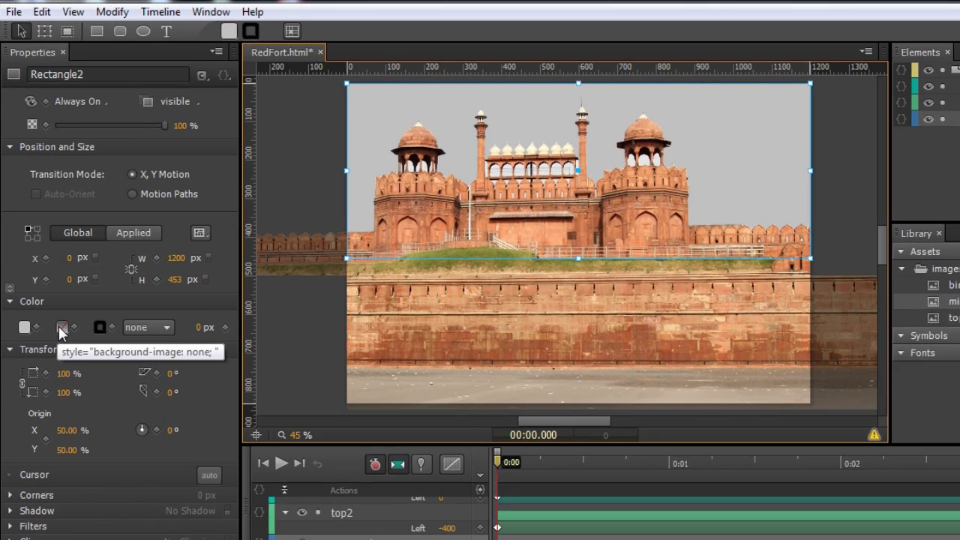
Step: Change the rectangle's gradient top stop to light blue rgba(102,150,231,1.00)
click(62, 328)
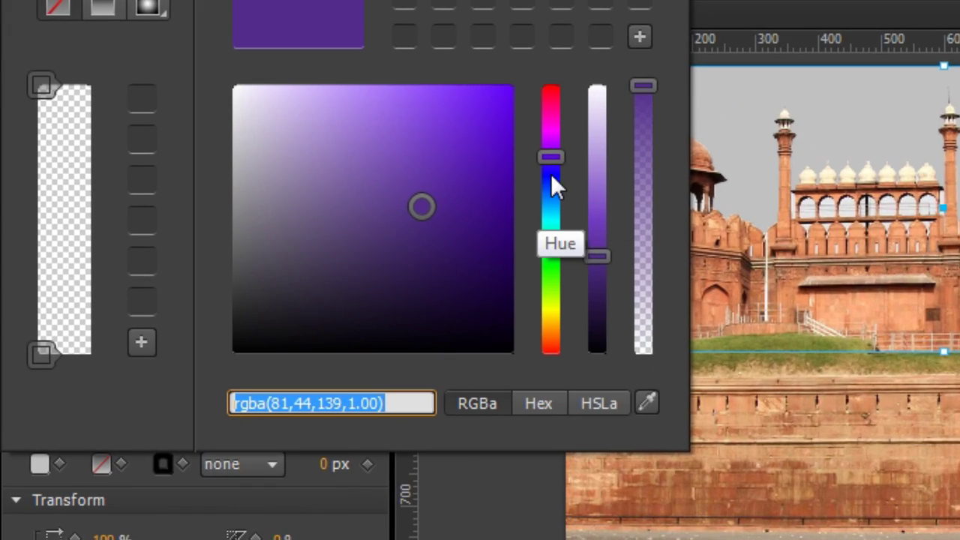
drag(550, 188, 551, 185)
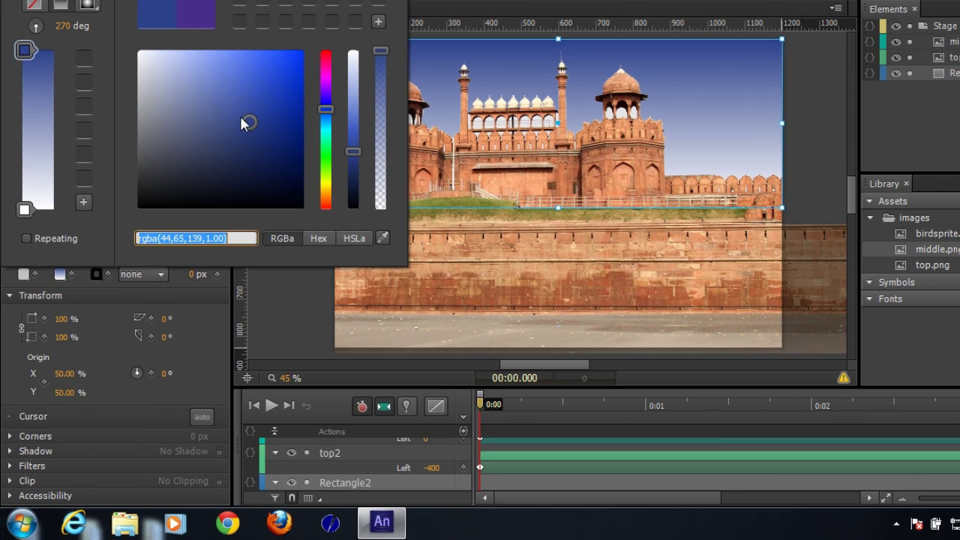
drag(241, 124, 238, 64)
click(326, 112)
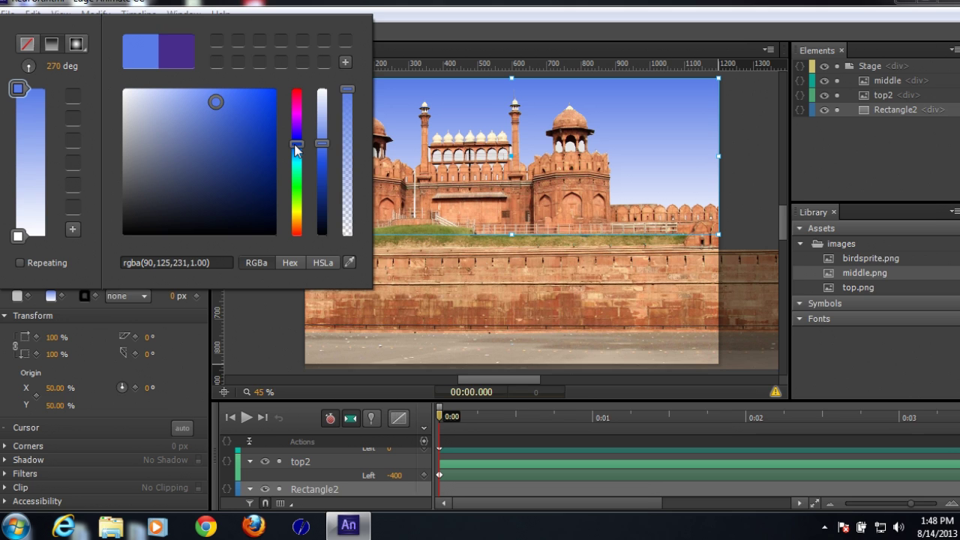
drag(313, 131, 312, 134)
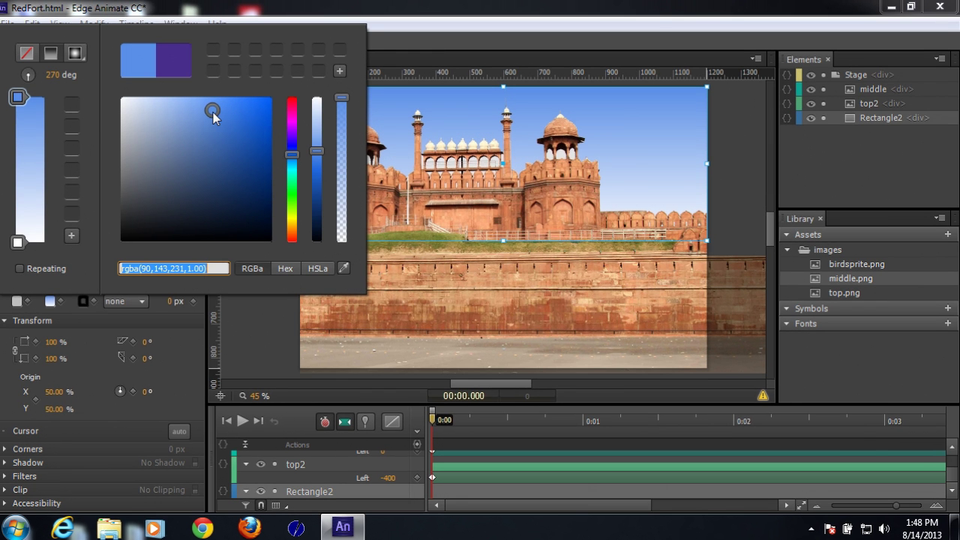
mouse_move(213, 111)
mouse_down()
mouse_move(186, 126)
mouse_move(204, 112)
mouse_up()
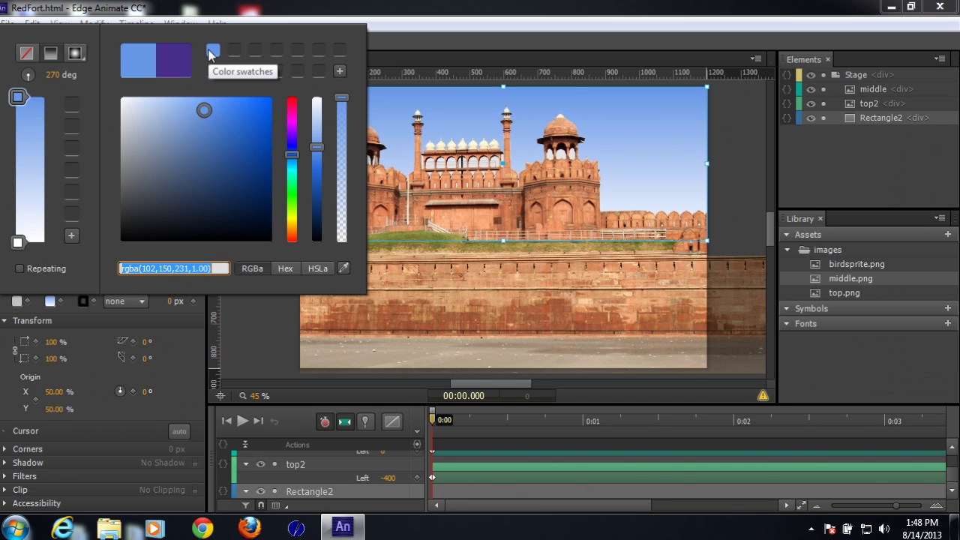
key(Return)
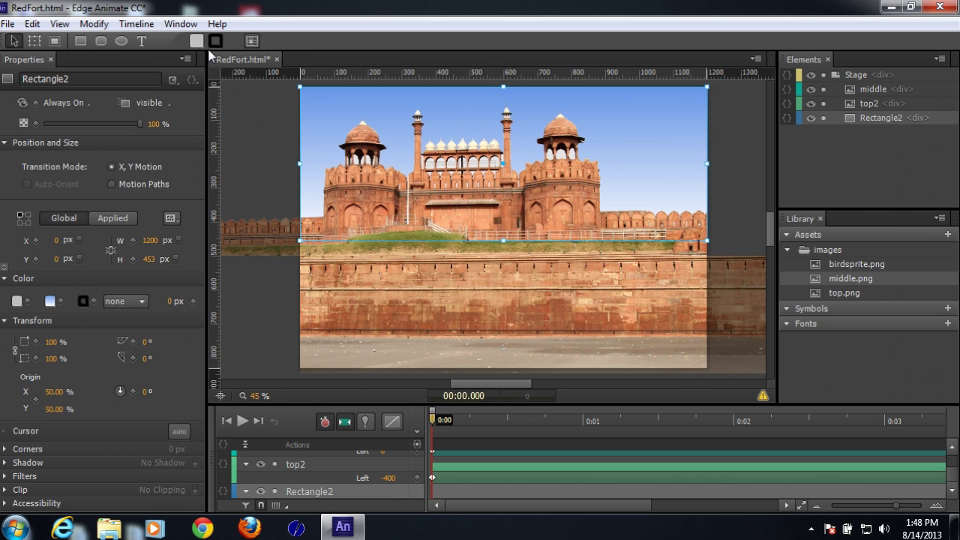
key(ctrl+Return)
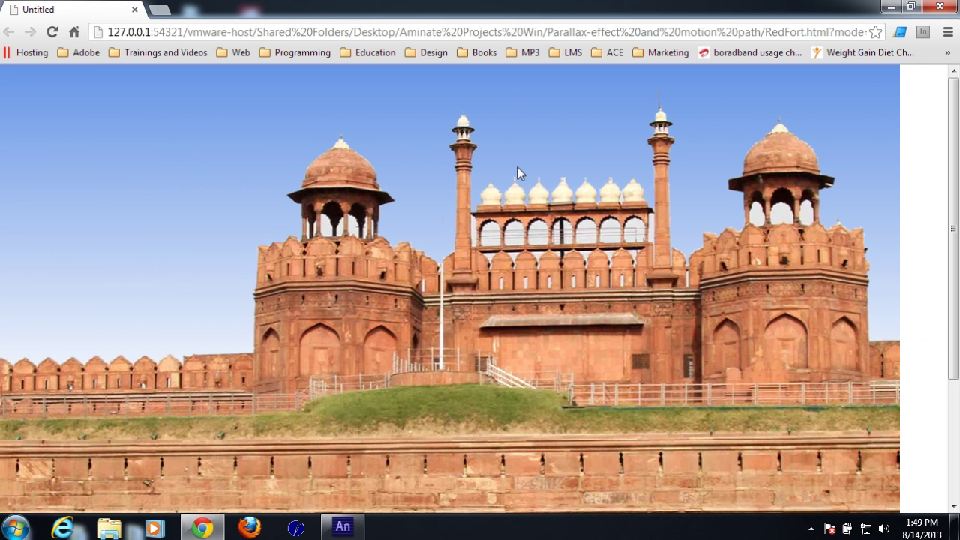
key(alt+Tab)
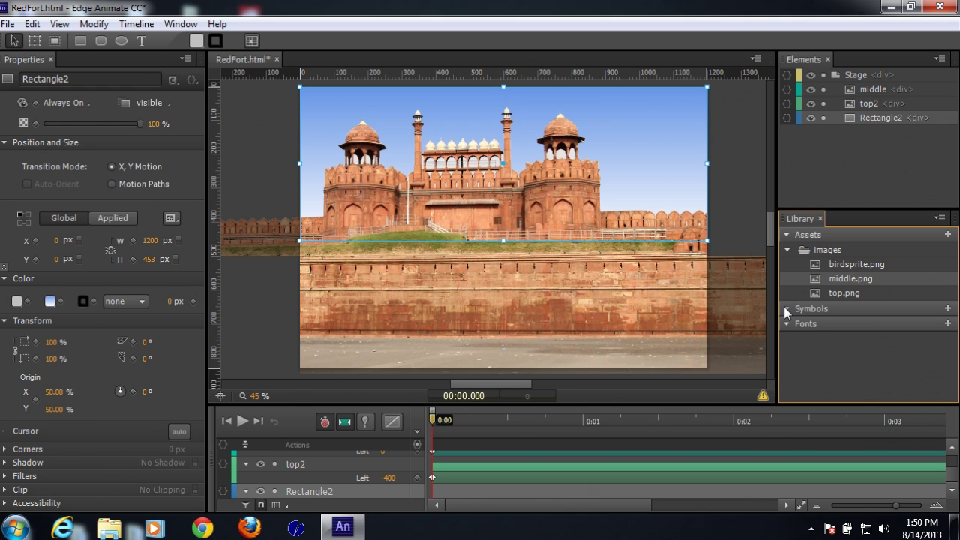
Step: Import birdsprite_sym from whiteBird.ansym and place an instance at X 1207, Y 0
click(946, 309)
click(895, 319)
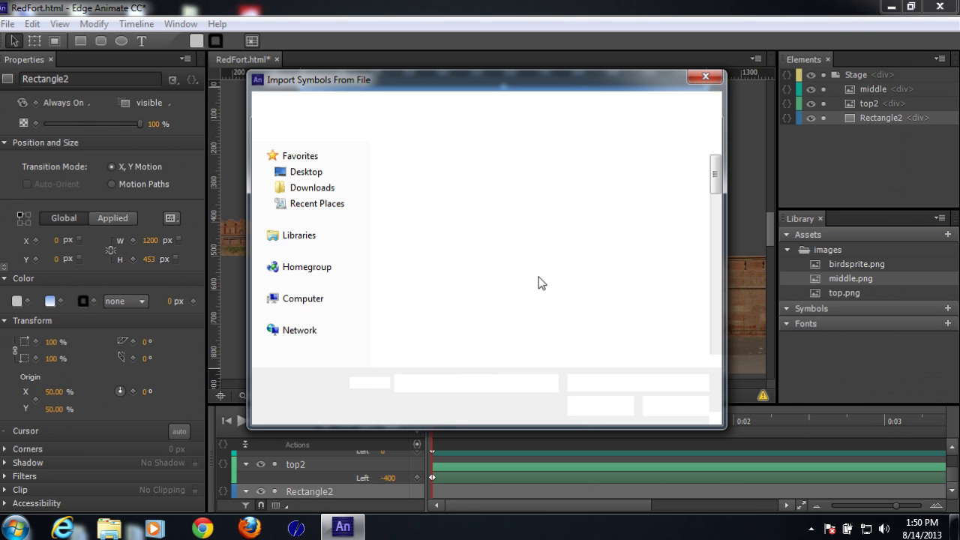
scroll(445, 248, down, 3)
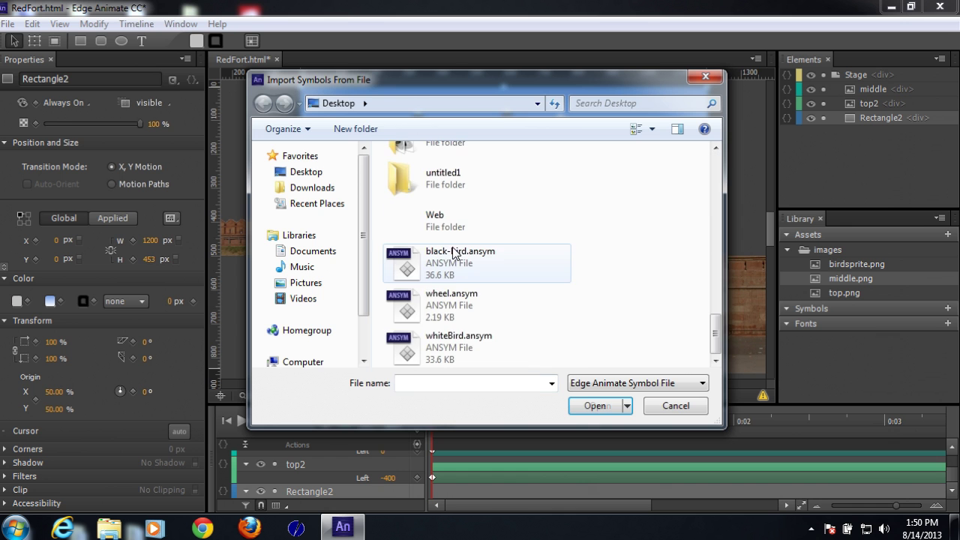
double_click(446, 343)
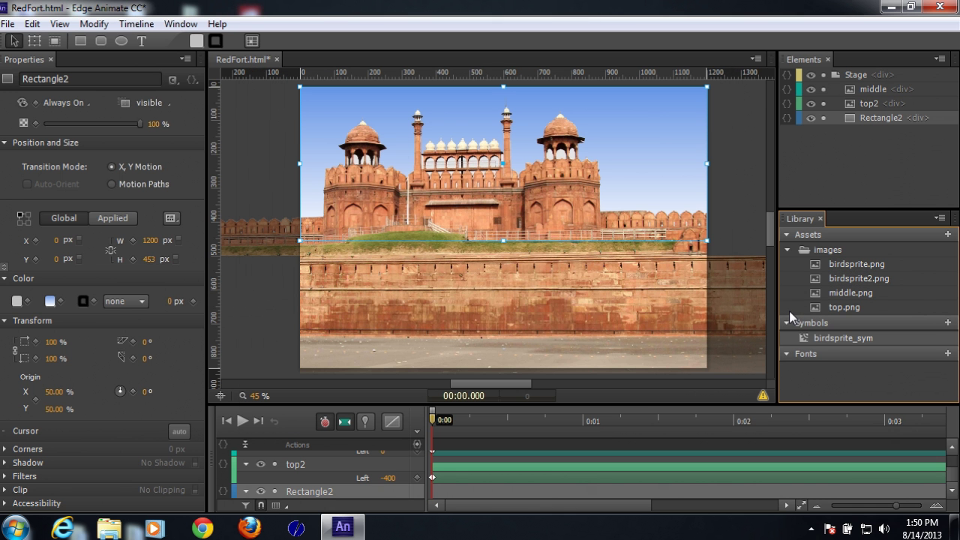
click(732, 126)
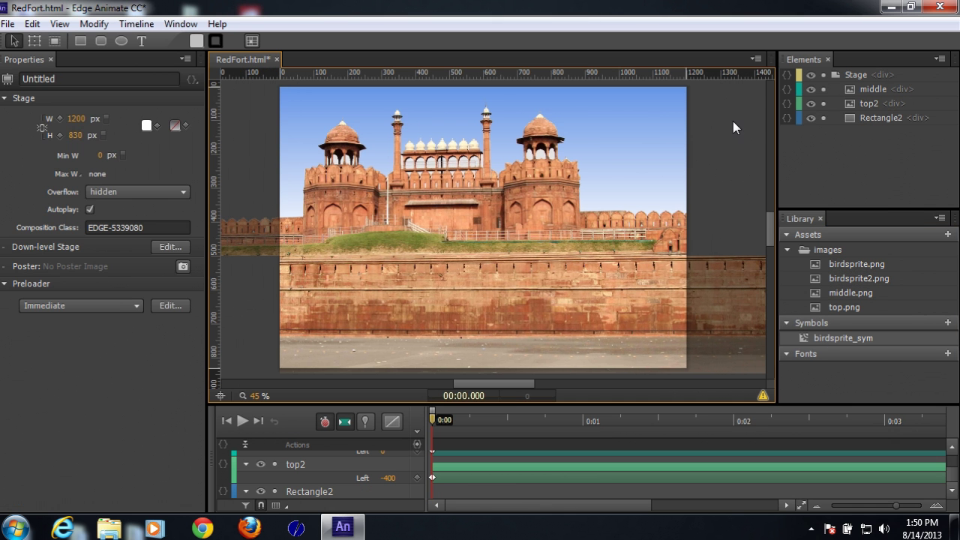
drag(824, 333, 702, 117)
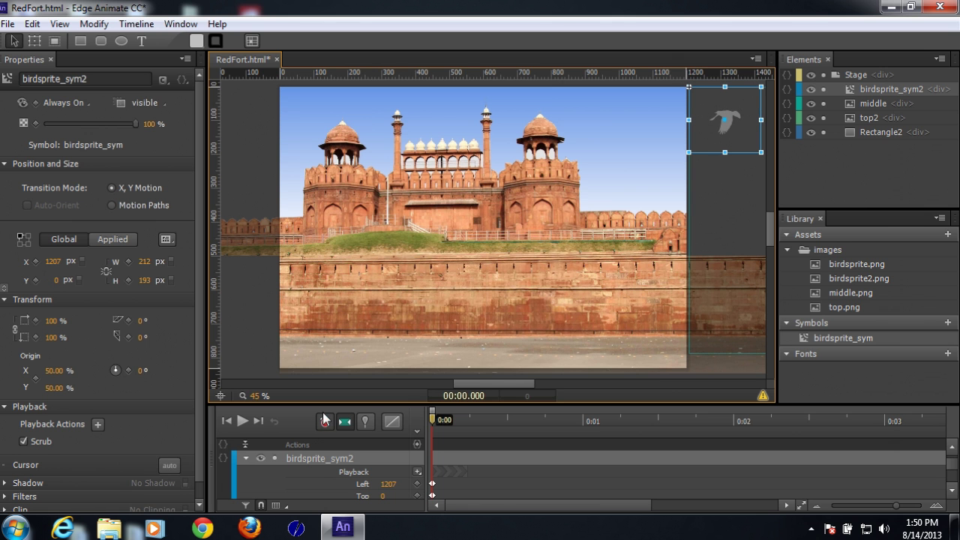
Step: Pin the timeline, switch to Motion Paths, and move the bird beside the fort's left tower
click(425, 425)
key(p)
drag(428, 427, 857, 433)
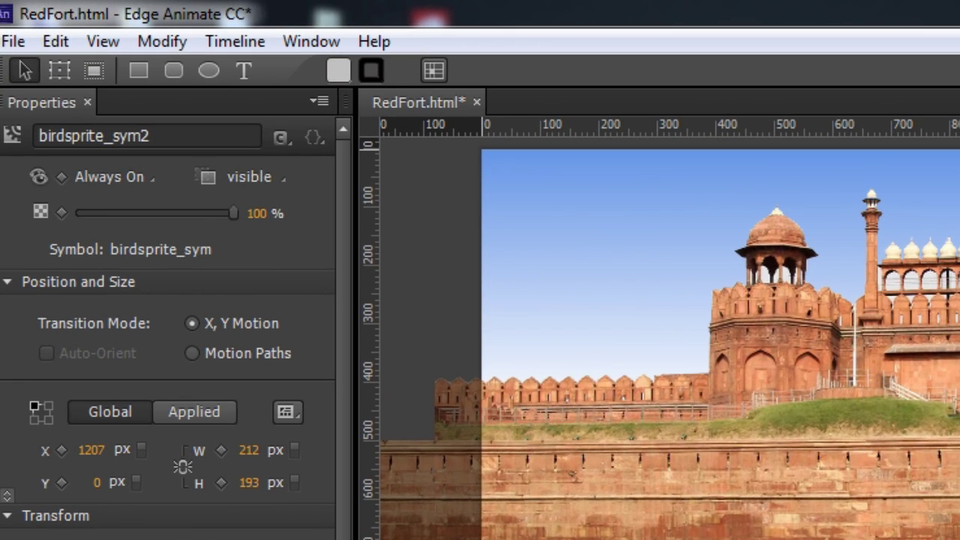
click(228, 353)
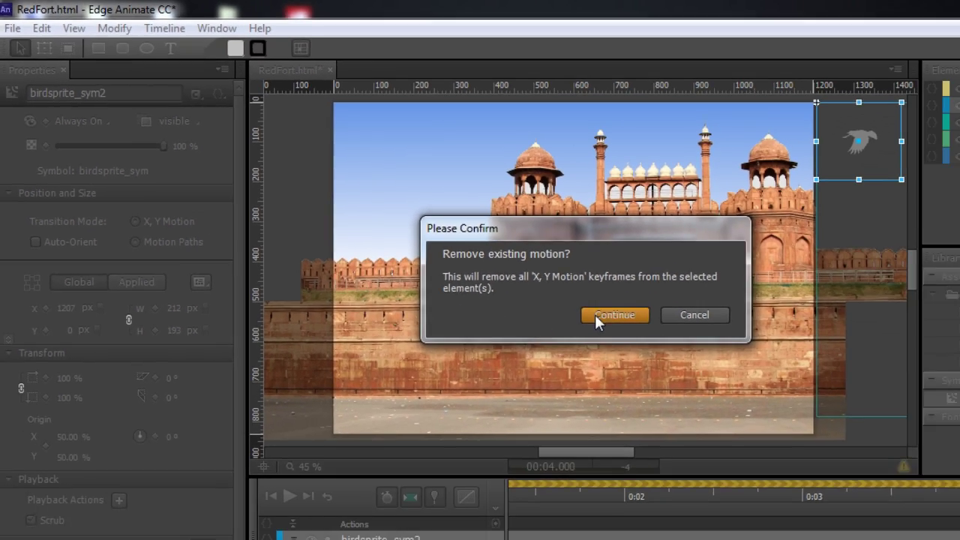
click(787, 404)
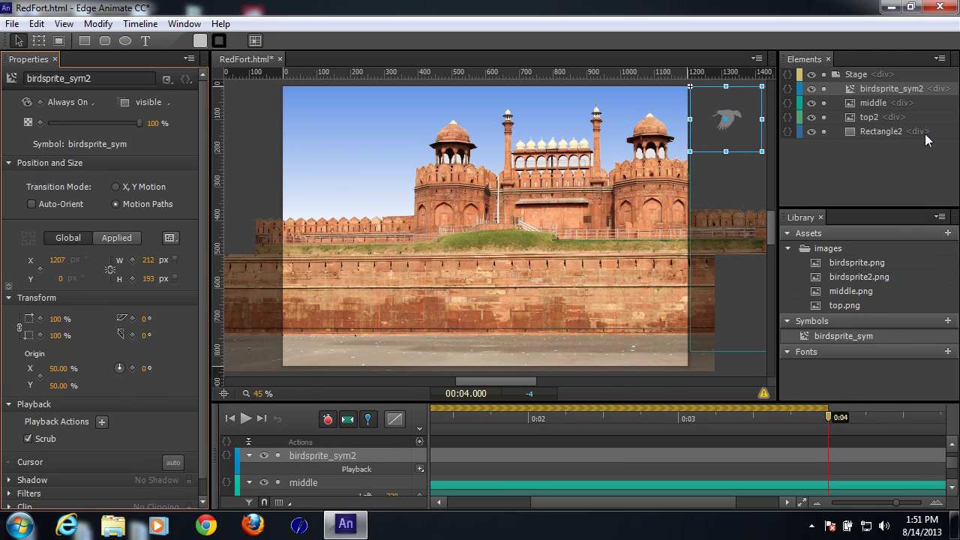
drag(729, 120, 248, 215)
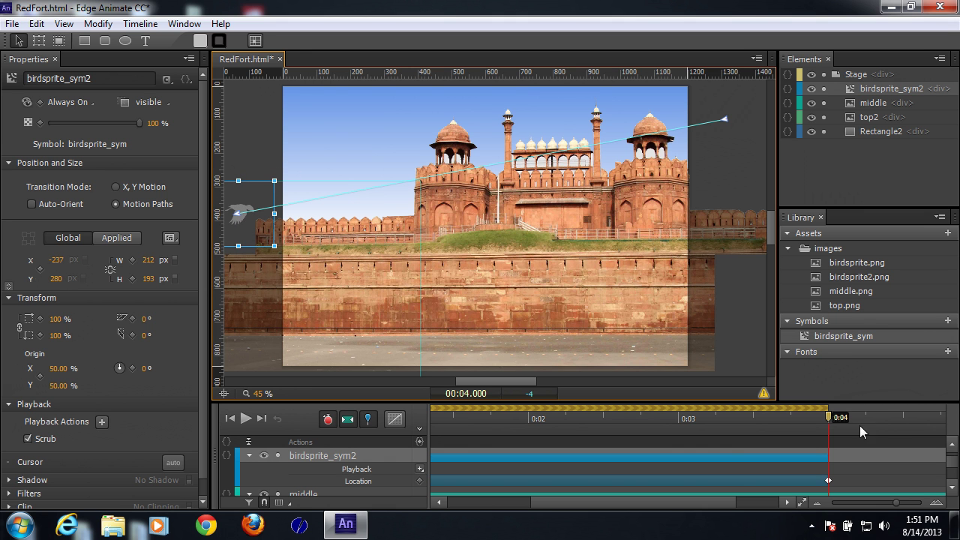
Step: Unpin, play back the flight, and bend the bird's path into curves over the castle
click(829, 419)
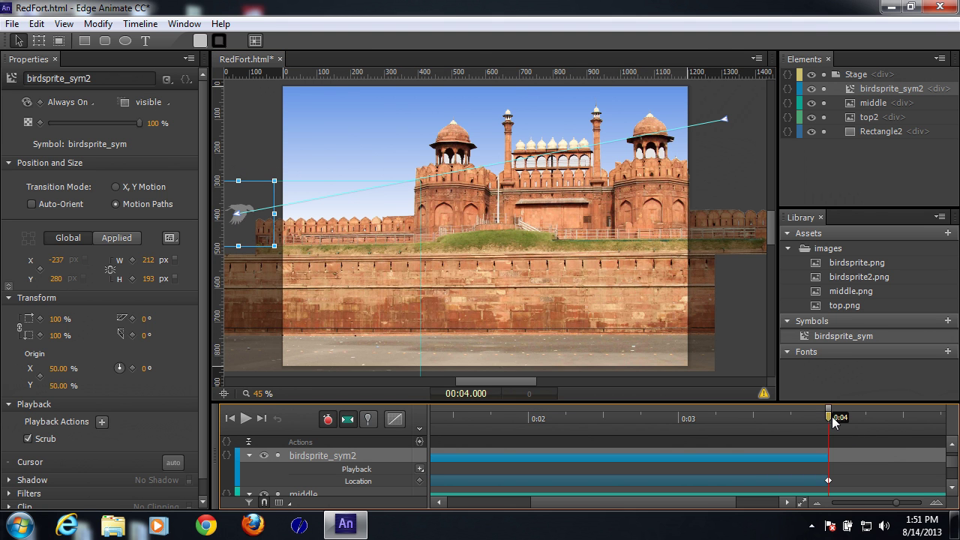
click(246, 418)
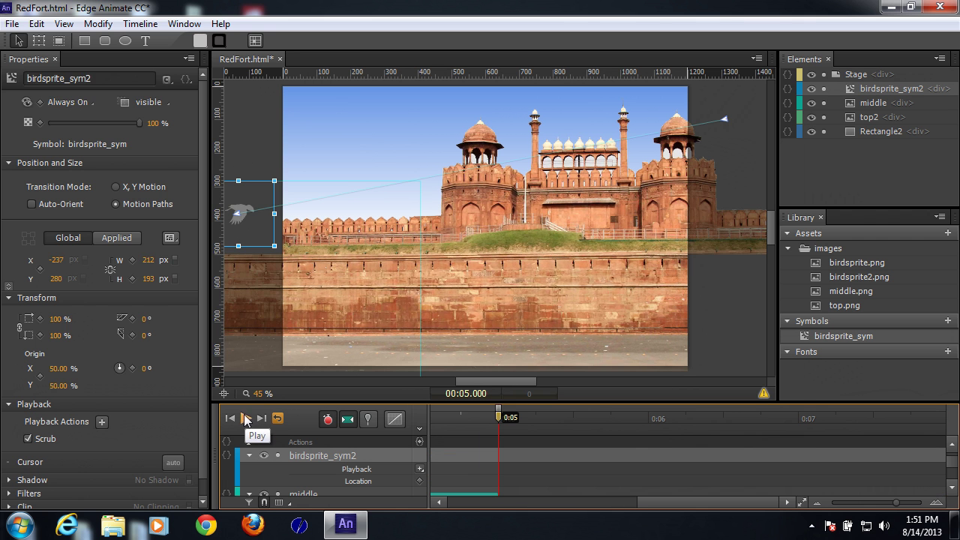
click(245, 418)
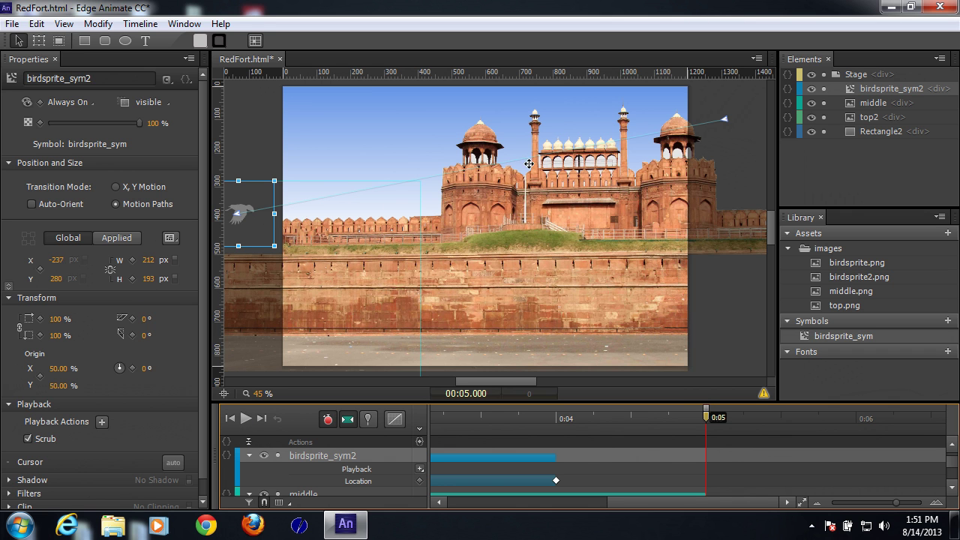
drag(649, 141, 661, 198)
drag(357, 212, 351, 170)
drag(509, 192, 515, 178)
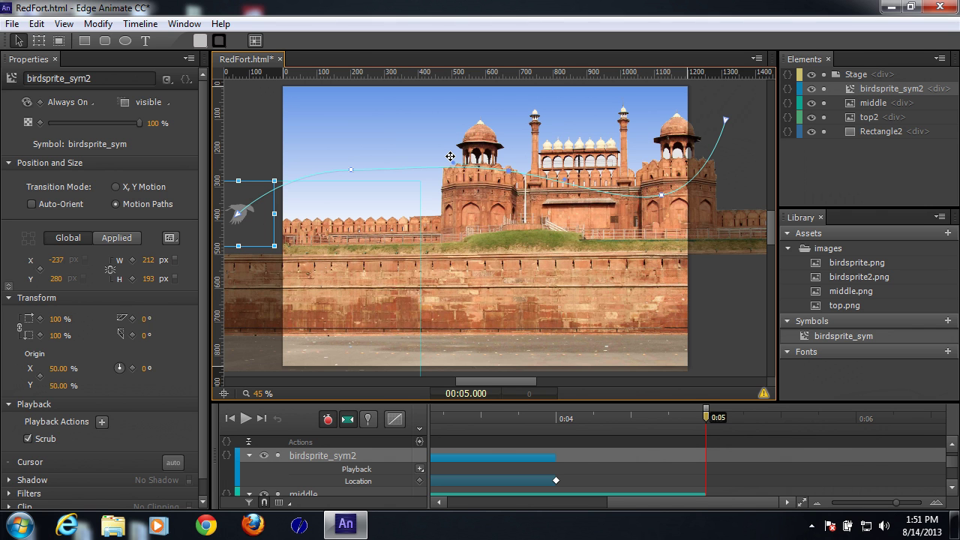
Step: Launch the Chrome preview with Ctrl+Enter to watch the bird's curved flight
key(ctrl+Return)
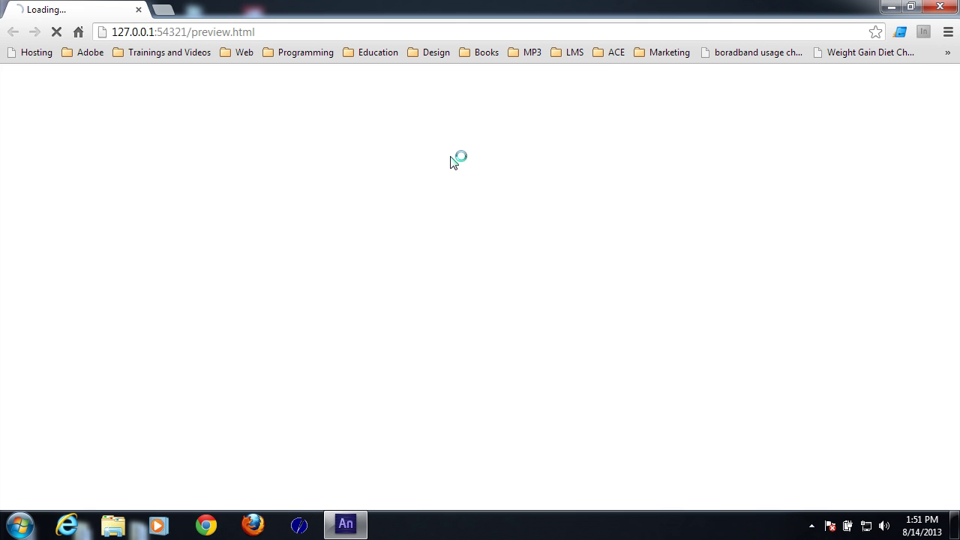